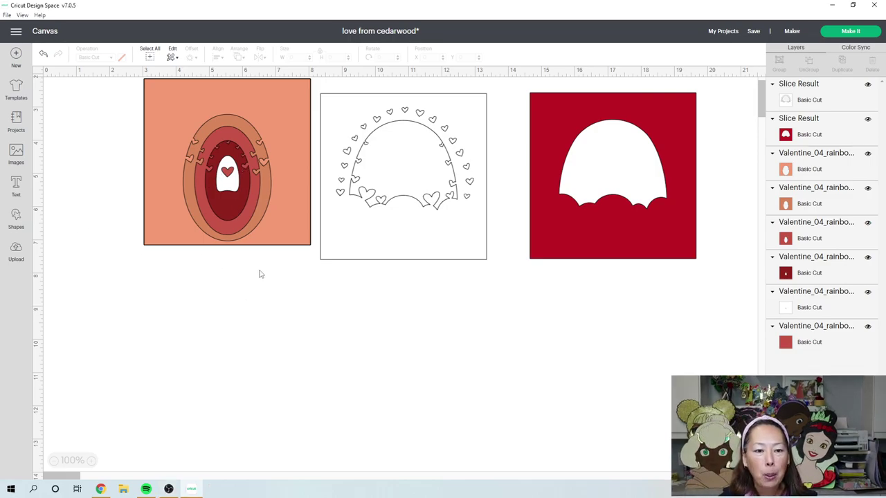
Step: Shift the orange rainbow design further left
left_click(163, 147)
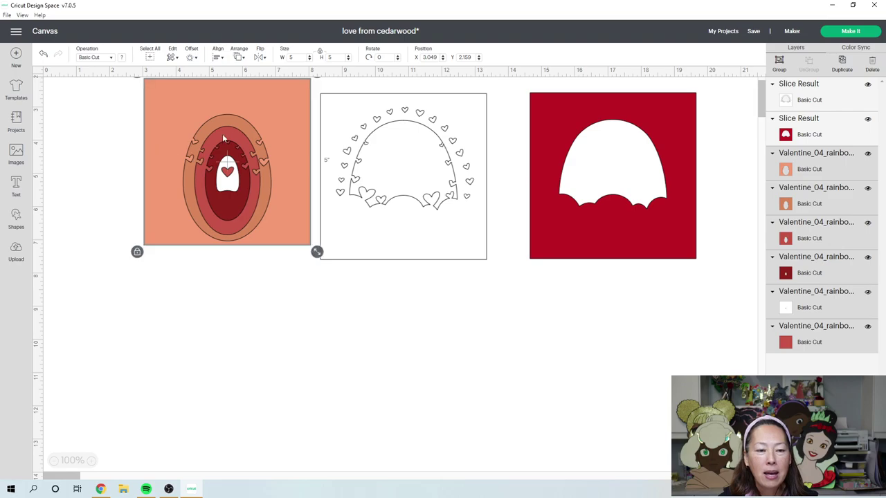
left_click_drag(241, 132, 173, 144)
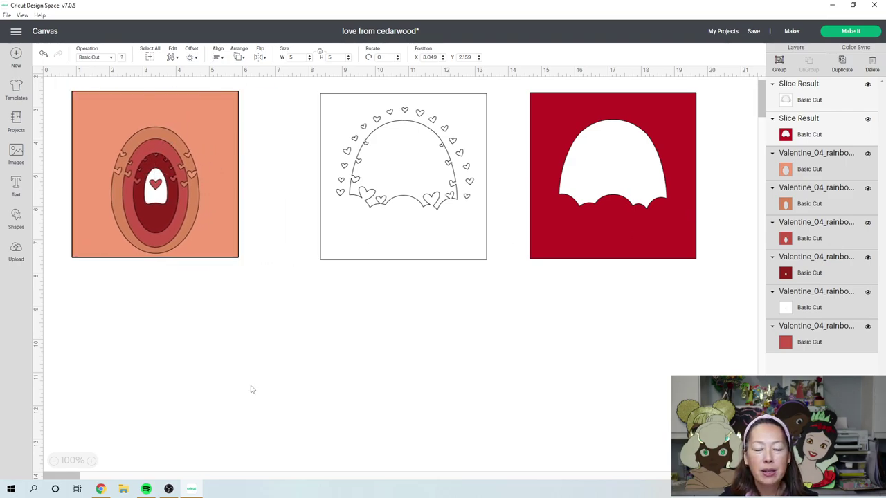
left_click(59, 200)
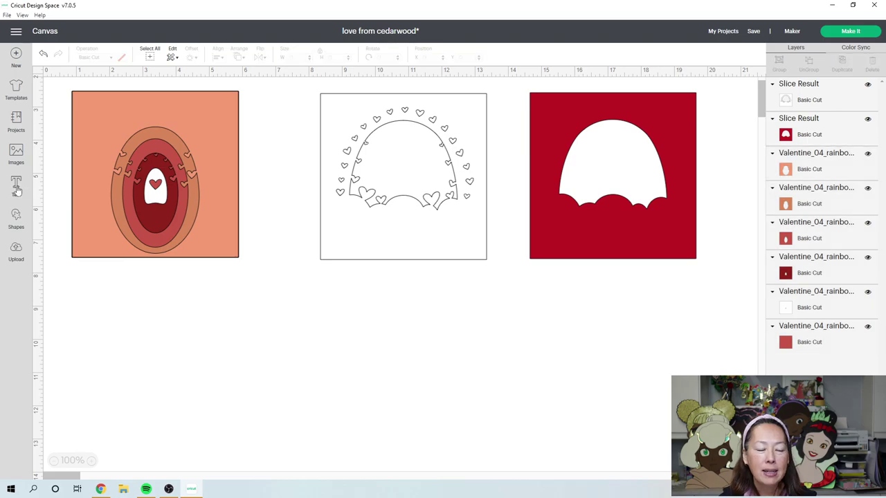
Step: Add 'cedarwood' in Wednesday Stencil across the bottom of the red panel
left_click(17, 187)
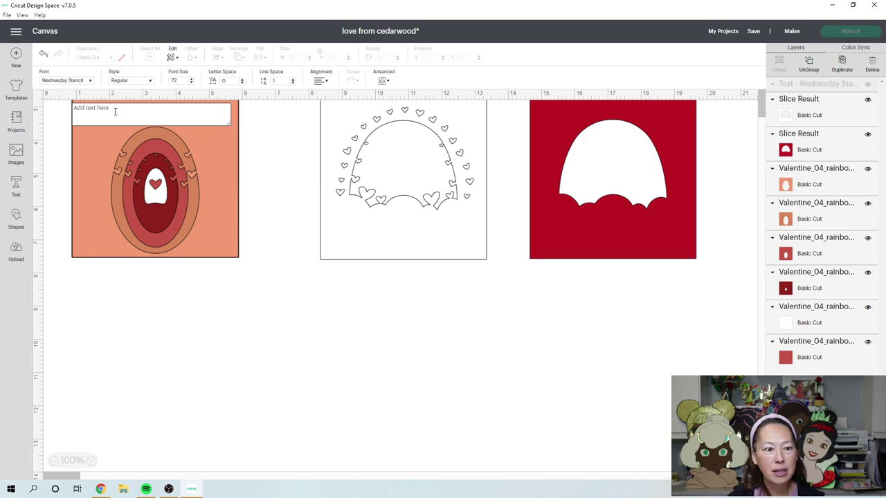
key("ctrl+v")
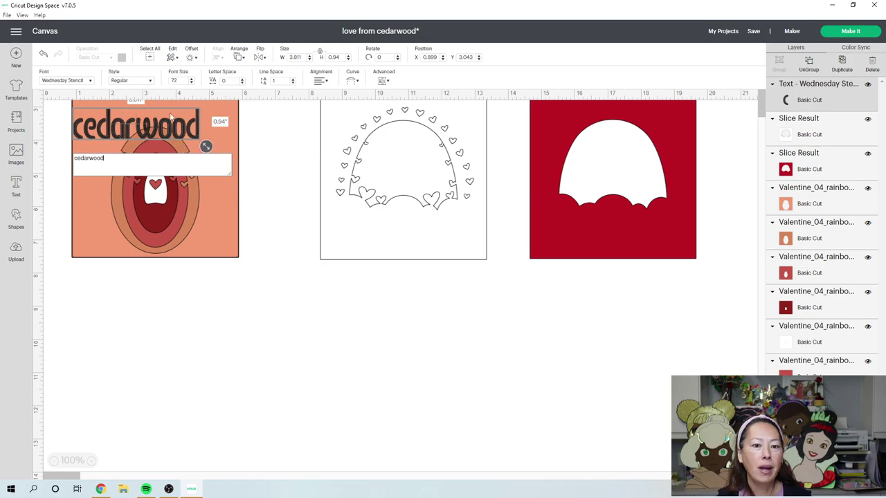
left_click_drag(198, 157, 354, 269)
left_click_drag(409, 290, 684, 258)
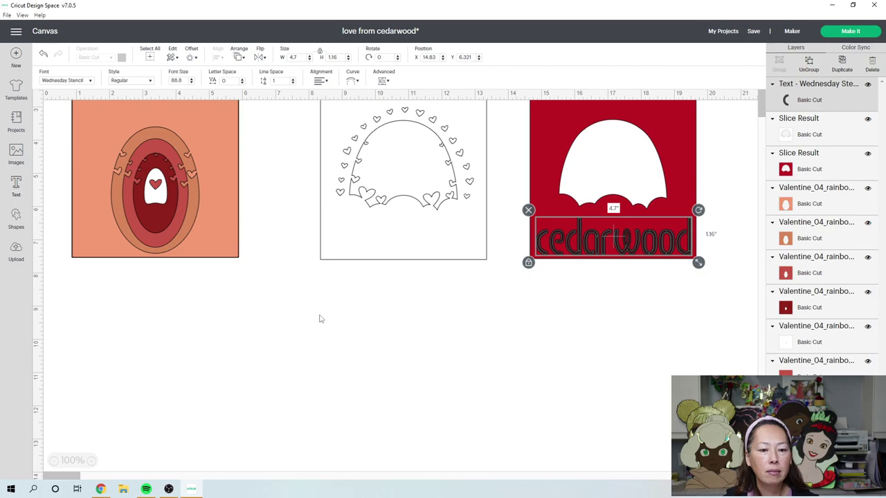
left_click(16, 185)
type("CEDAR")
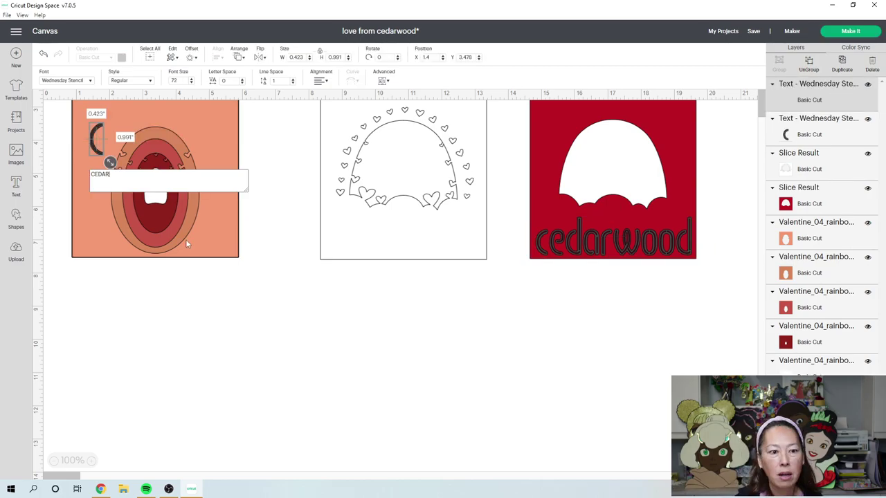
type("WOOD")
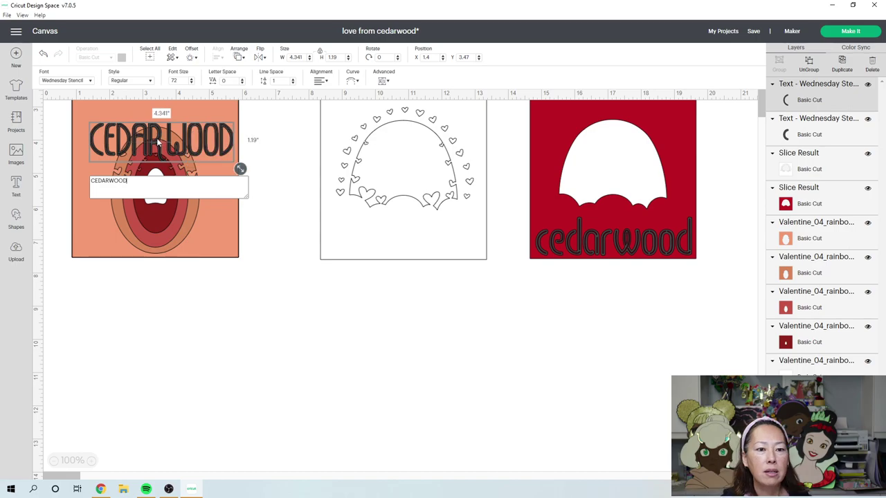
left_click_drag(157, 141, 443, 321)
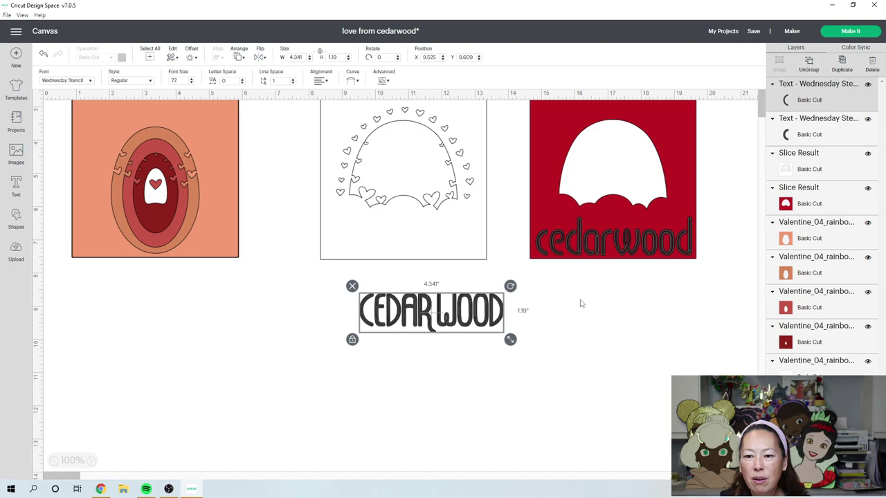
key("Delete")
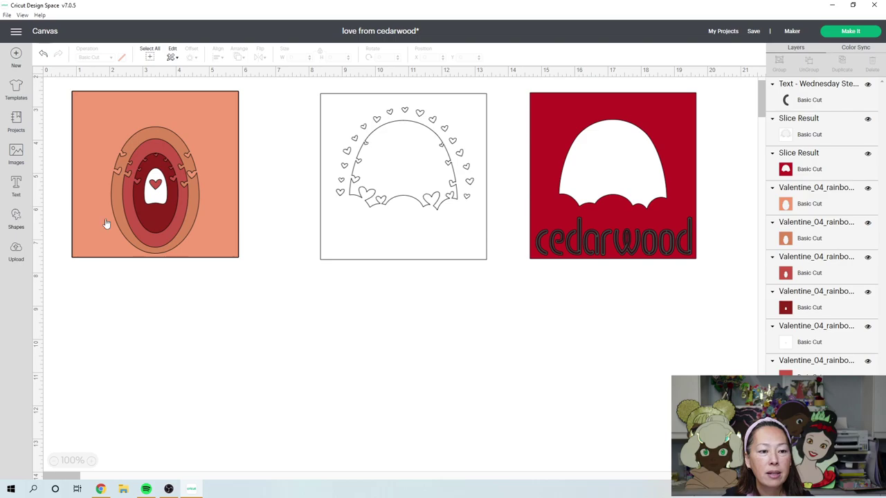
Step: Add a heart on the red panel, shrunk to 0.696 × 0.615 inches, just above cedarwood
left_click(16, 219)
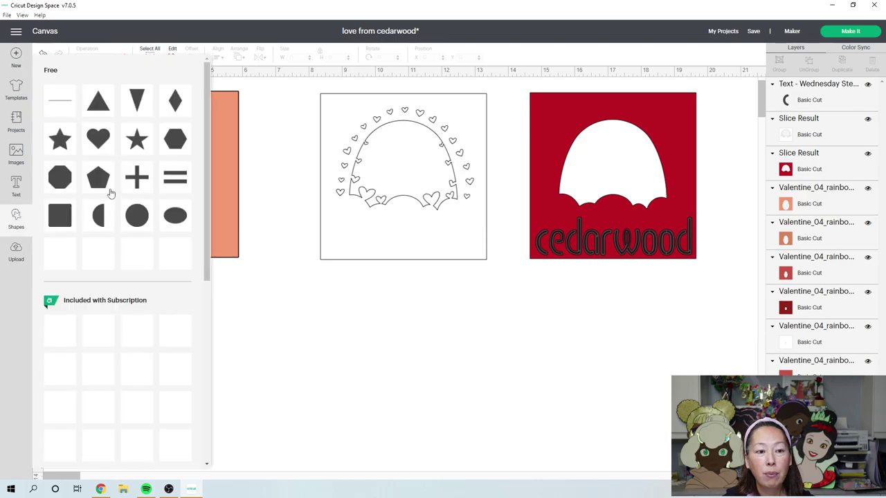
left_click(99, 140)
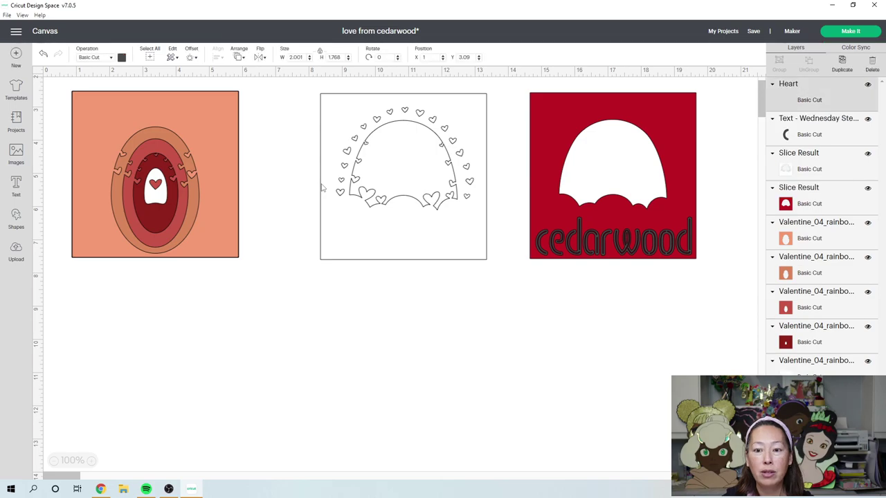
left_click_drag(322, 187, 636, 235)
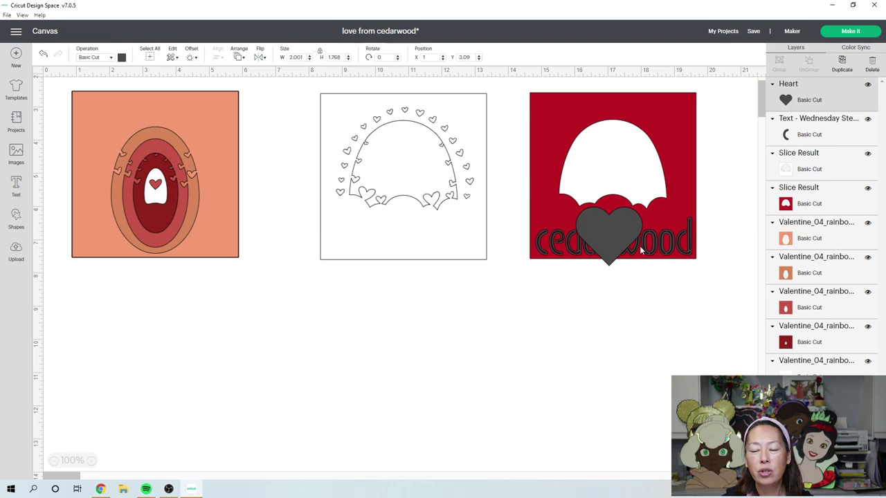
left_click_drag(642, 265, 605, 235)
left_click_drag(606, 220, 631, 220)
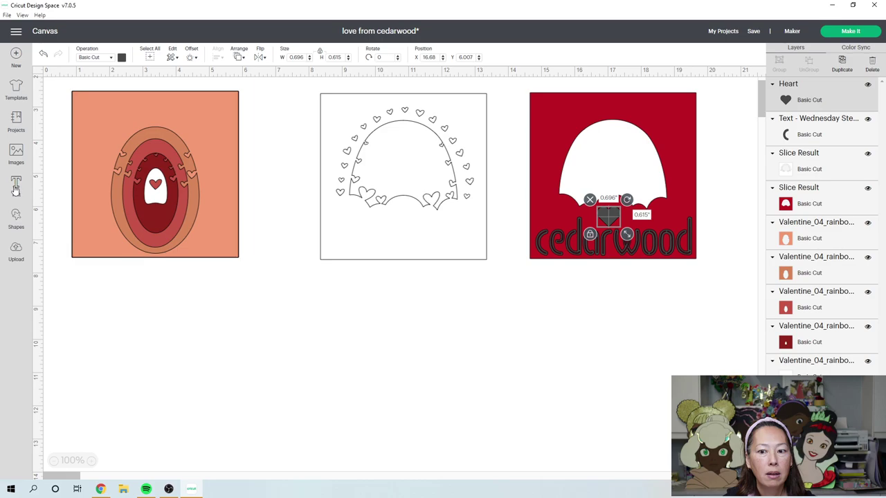
Step: Add a rounded rectangle to the red panel, resized to a 0.376 × 0.135 inch bar
left_click(16, 219)
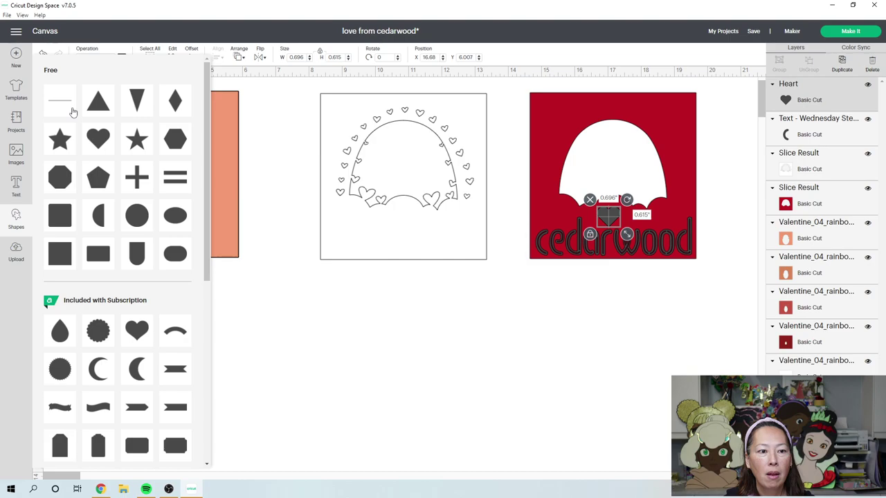
left_click(16, 219)
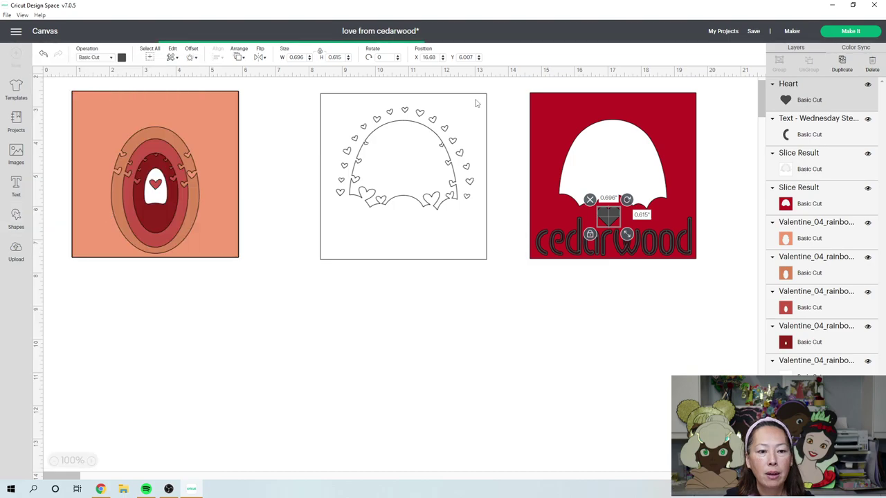
left_click_drag(383, 200, 594, 203)
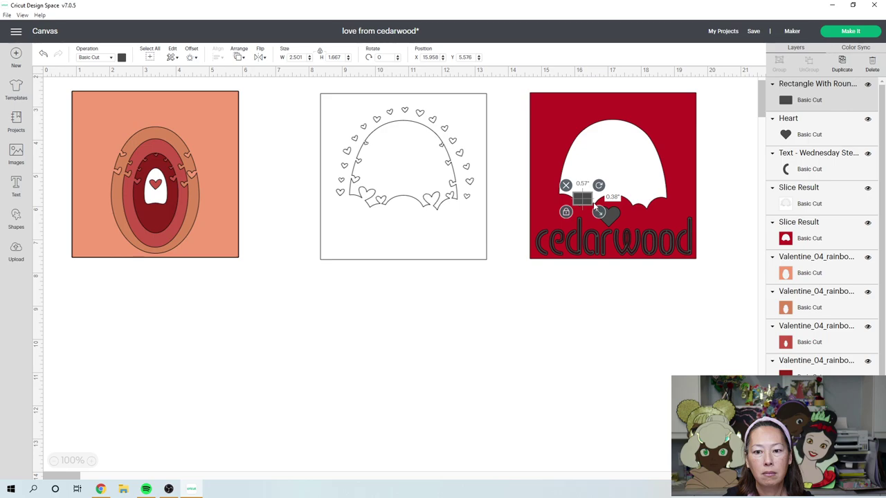
left_click_drag(593, 205, 581, 199)
left_click_drag(577, 196, 630, 219)
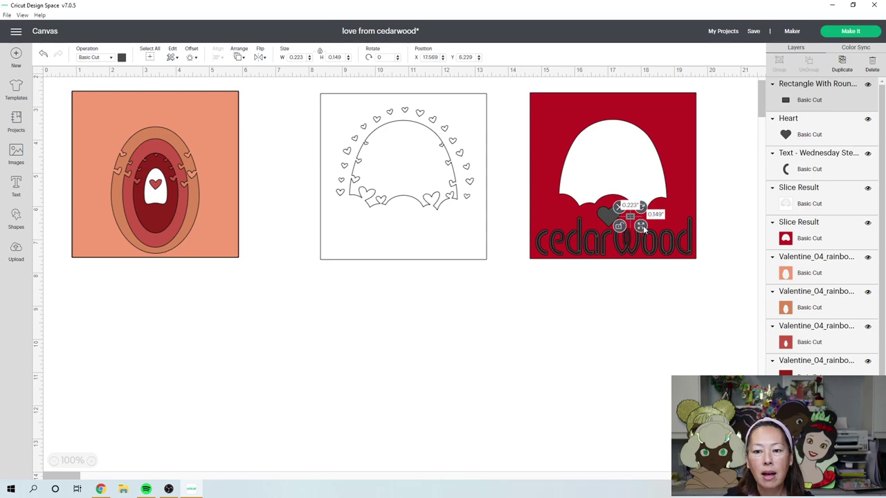
mouse_move(642, 227)
left_mouse_down()
mouse_move(636, 214)
mouse_move(630, 220)
mouse_move(636, 218)
left_mouse_up()
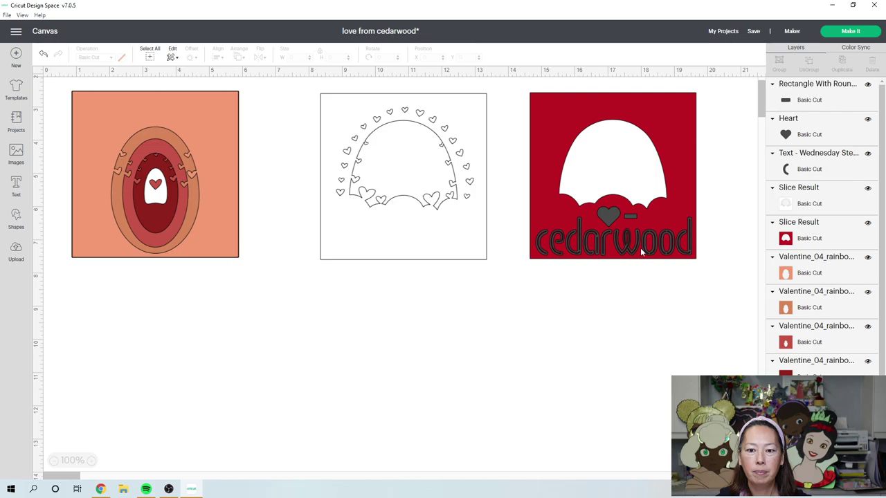
Step: Line up the heart and the small bar side by side above cedarwood
left_click(608, 215)
left_click_drag(609, 216, 609, 216)
left_click(629, 215)
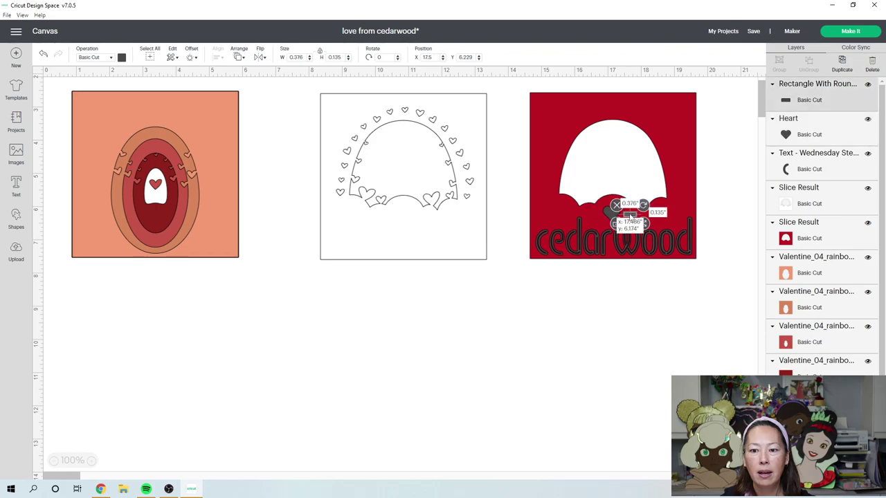
left_click(640, 339)
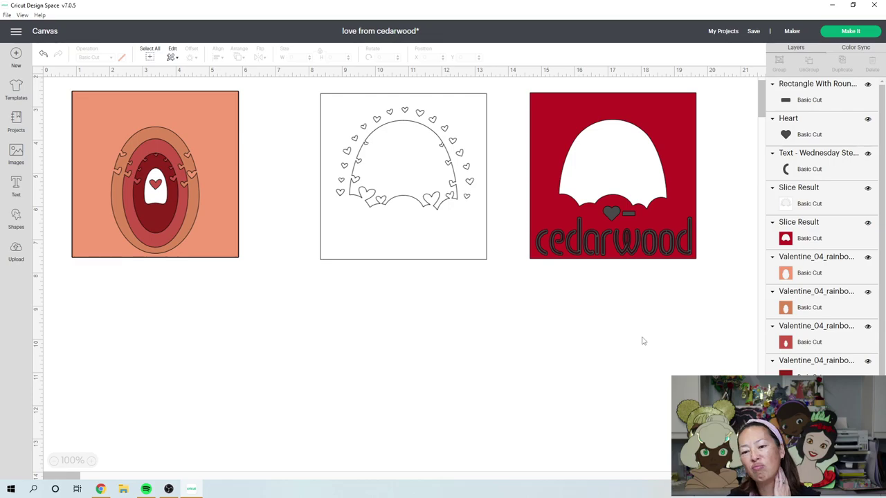
Step: Move cedarwood off the red panel onto empty canvas and zoom to 175%
left_click(631, 254)
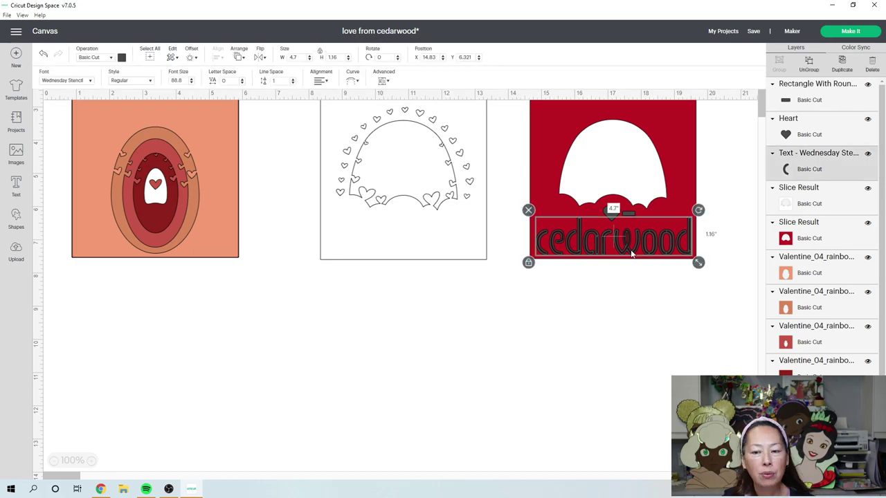
left_click_drag(631, 254, 419, 346)
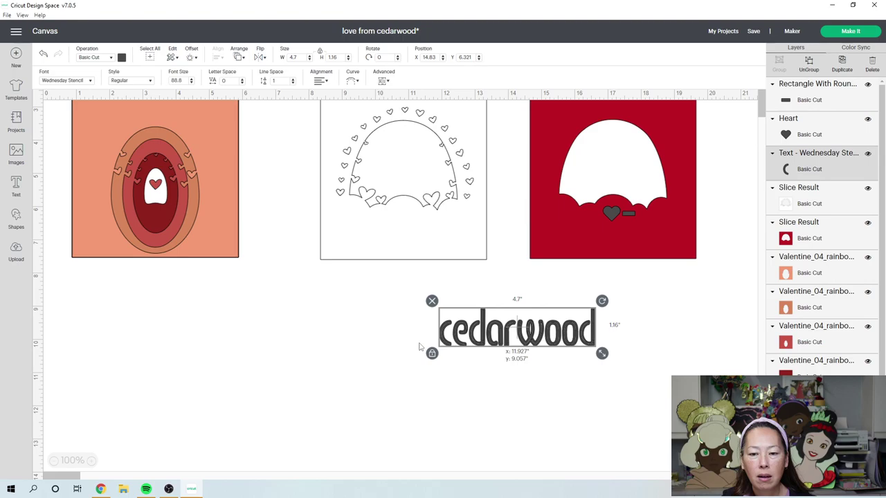
left_click_drag(418, 347, 108, 347)
left_click(90, 461)
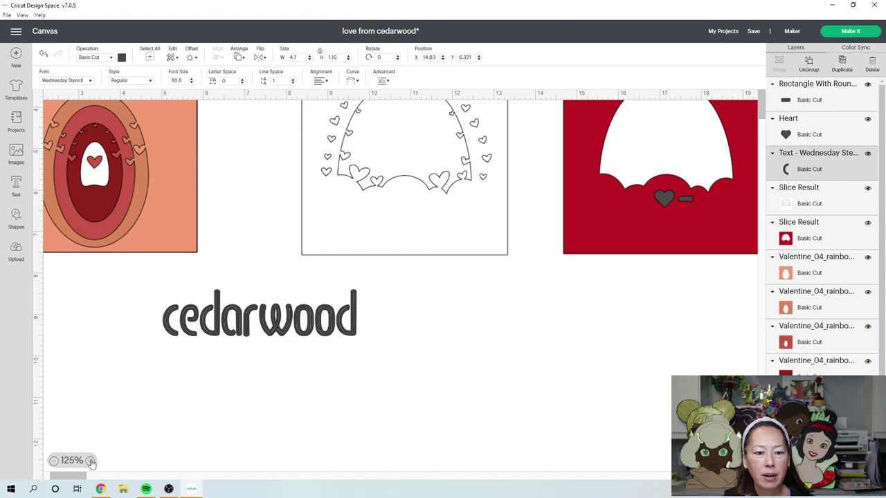
left_click(91, 461)
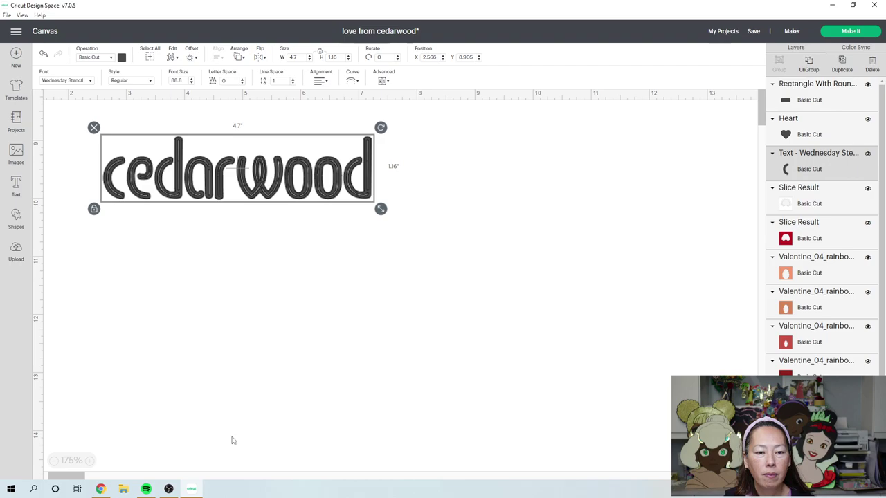
Step: Weld the cedarwood letters into one shape and bring up Hide Contour
left_click(304, 148)
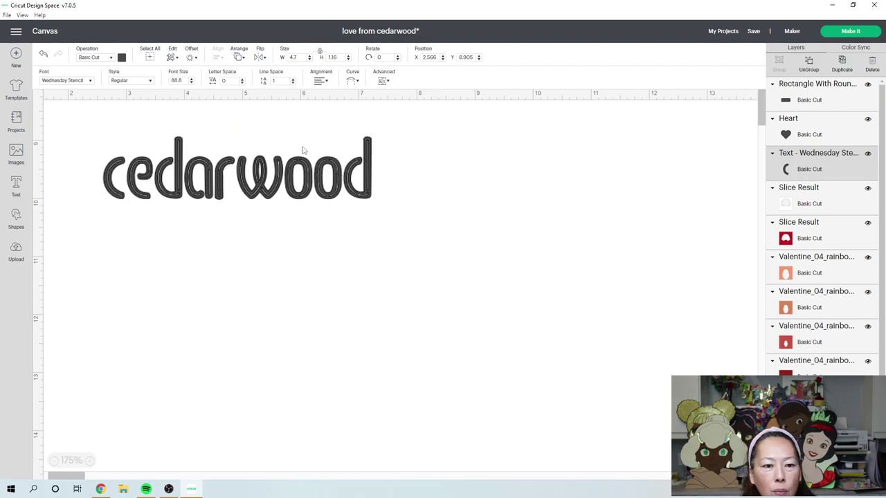
left_click(206, 200)
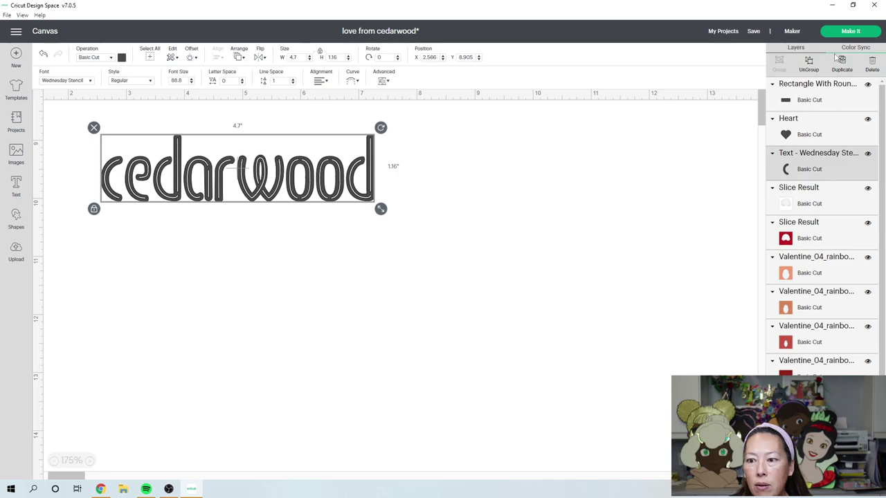
left_click(330, 250)
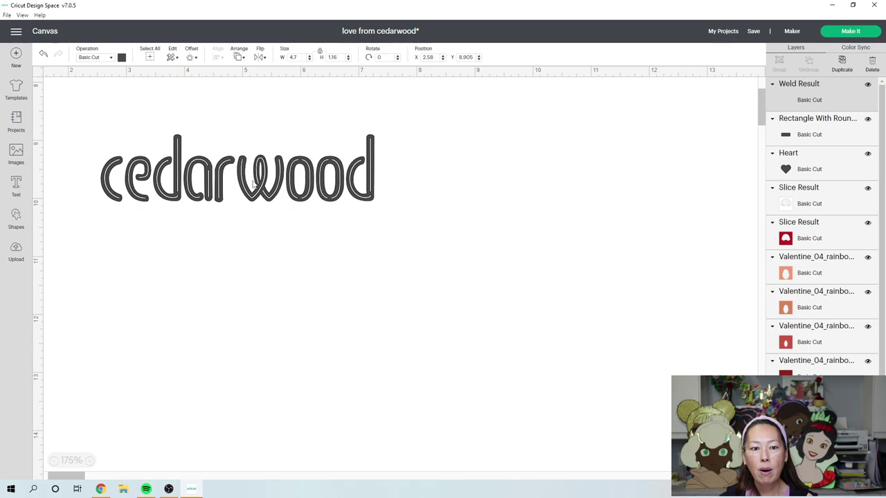
left_click(871, 476)
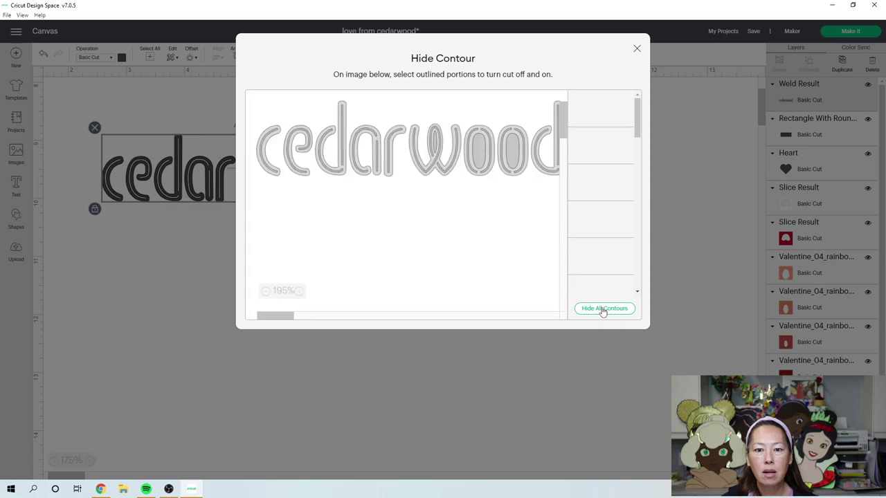
Step: Hide all cedarwood contours, restore them, then toggle the first o's inner counter
left_click(602, 311)
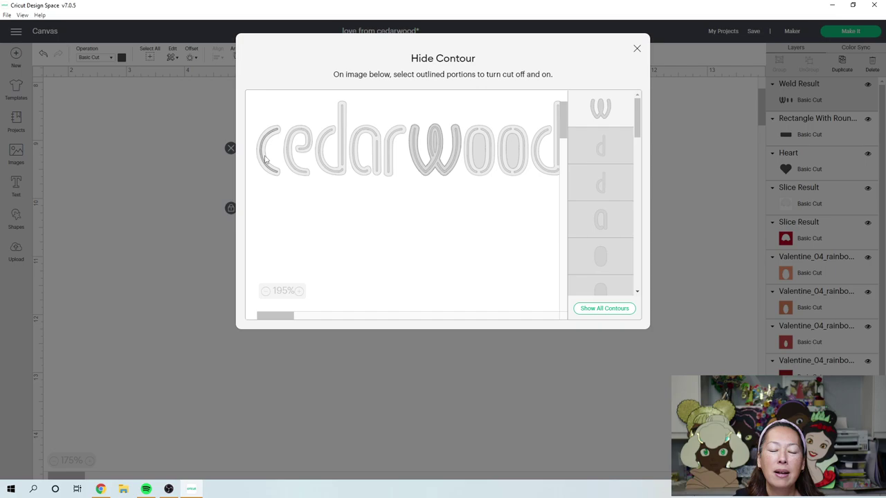
left_click(606, 310)
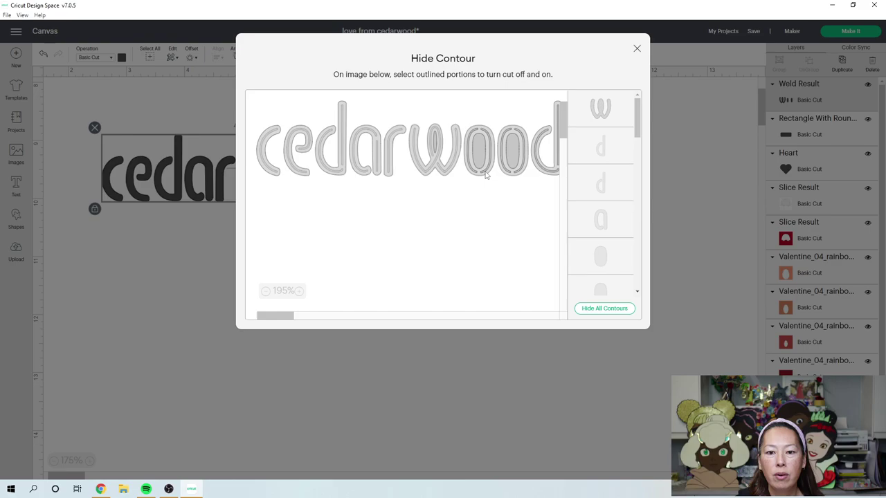
left_click(486, 174)
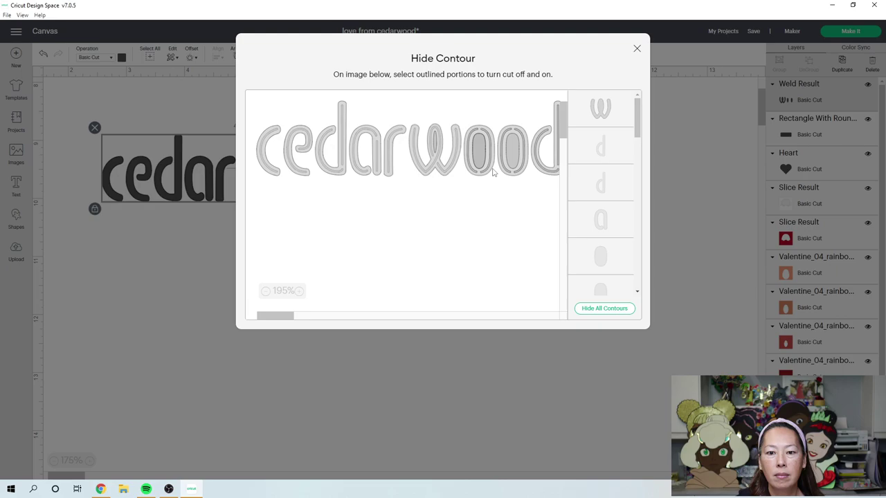
scroll(606, 182, "down", 5)
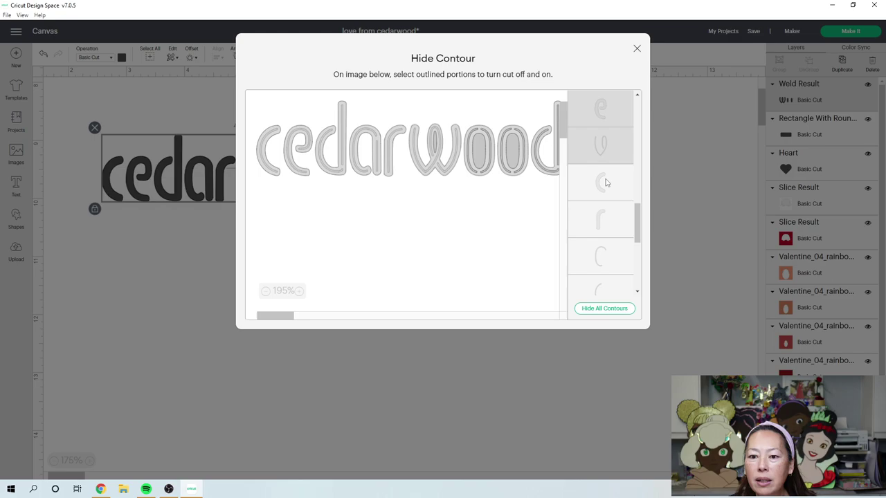
scroll(605, 182, "down", 3)
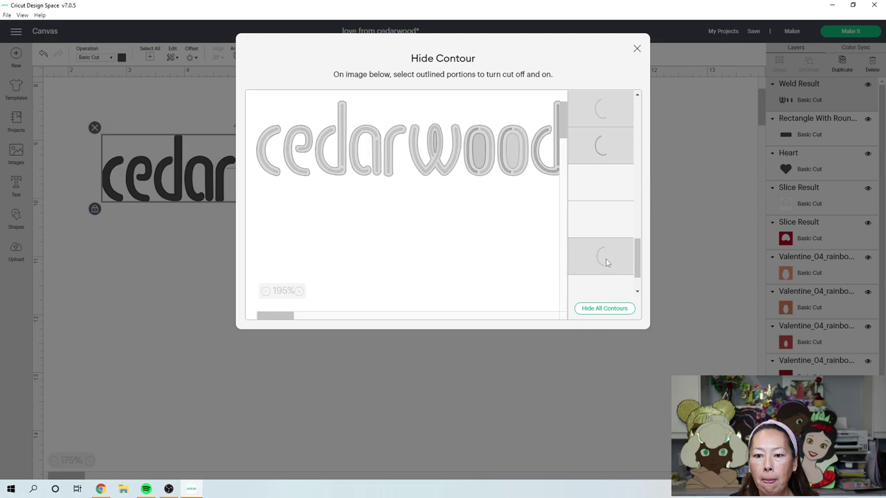
scroll(600, 235, "up", 5)
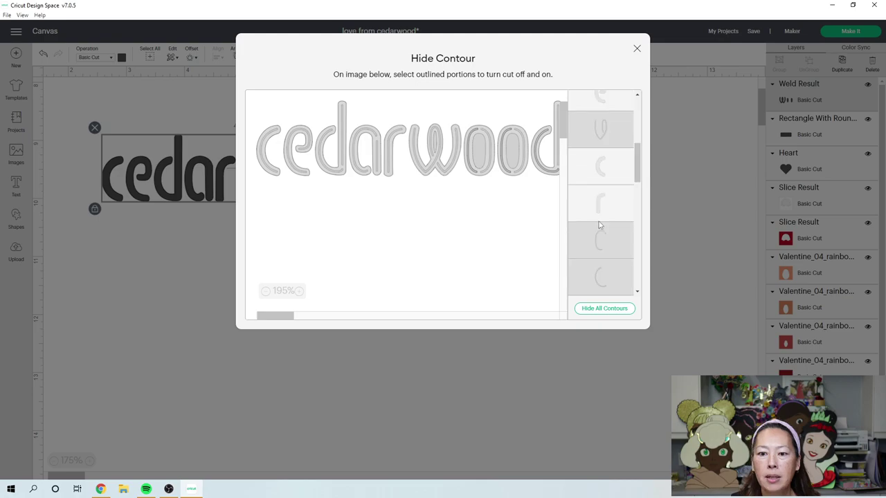
scroll(605, 214, "down", 3)
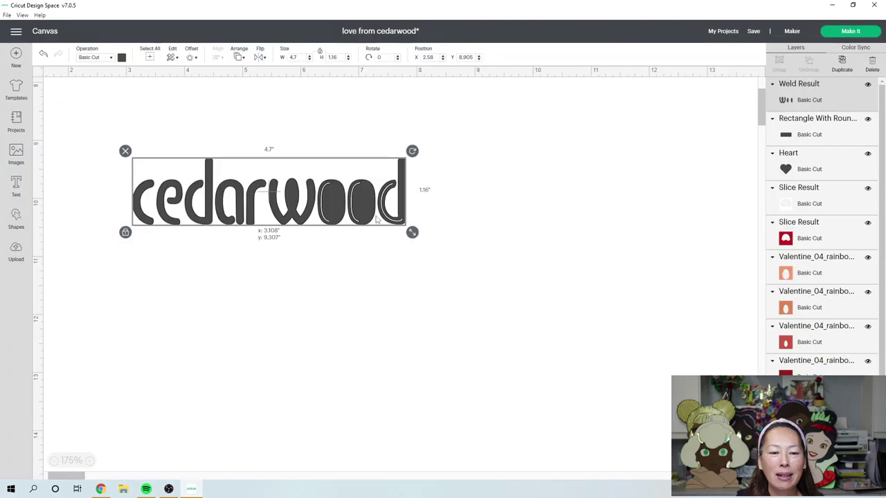
Step: Turn off the first o's inner counter in cedarwood and return to the canvas
left_click(473, 269)
left_click(208, 201)
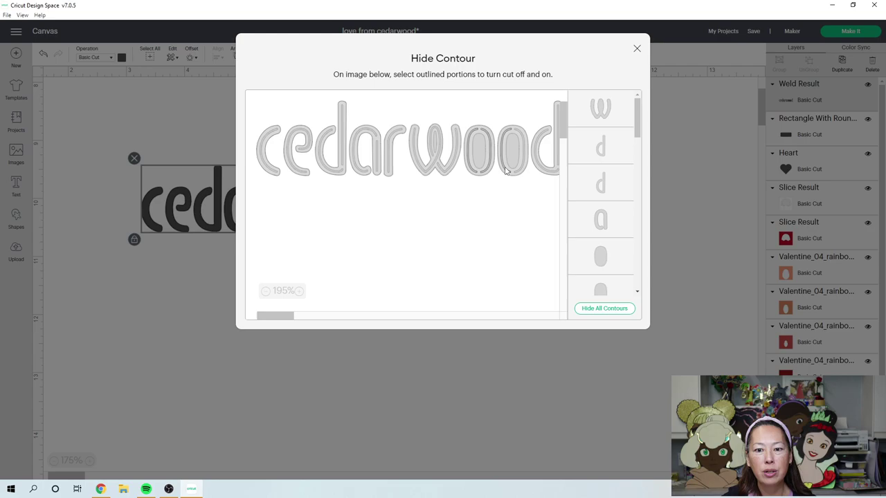
left_click(478, 172)
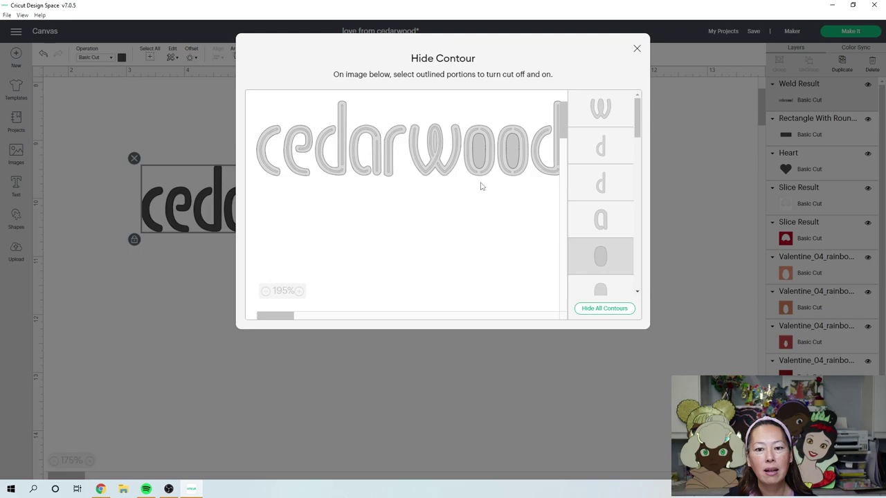
key("Escape")
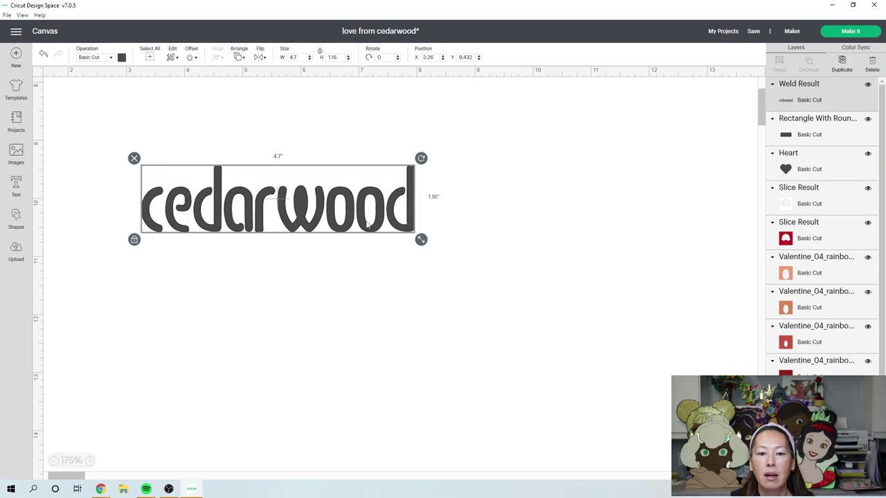
Step: Add a rounded rectangle, narrow it to a thin tall bar, and set it over cedarwood's o
left_click(16, 218)
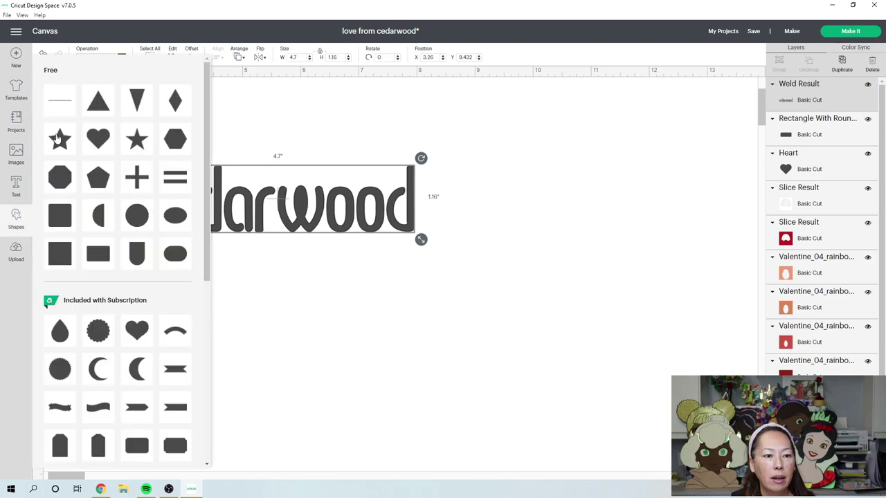
left_click(102, 258)
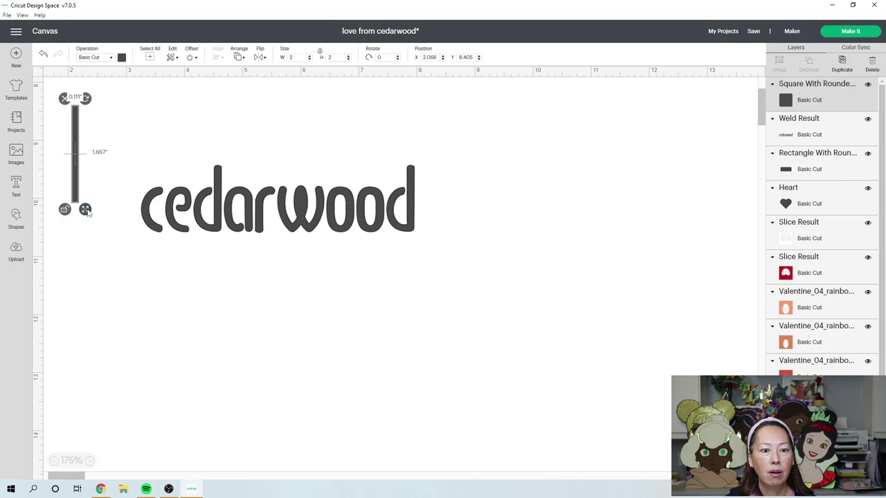
left_click_drag(87, 212, 85, 213)
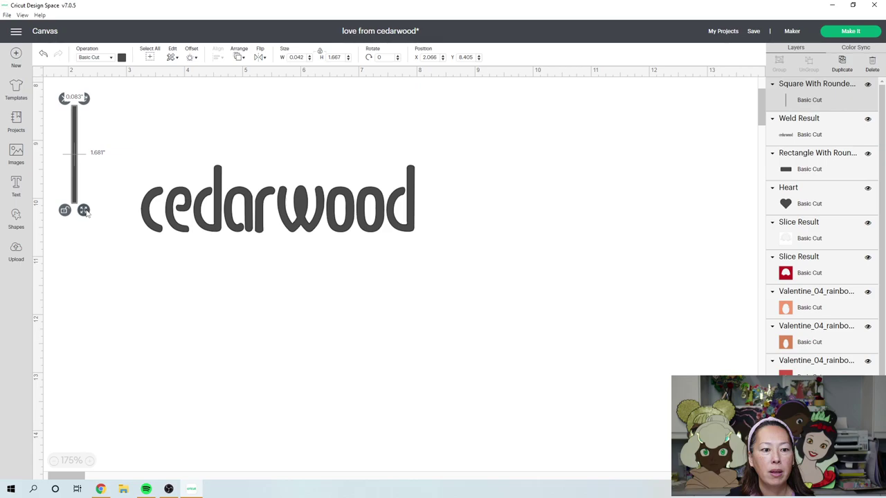
left_click_drag(75, 172, 340, 167)
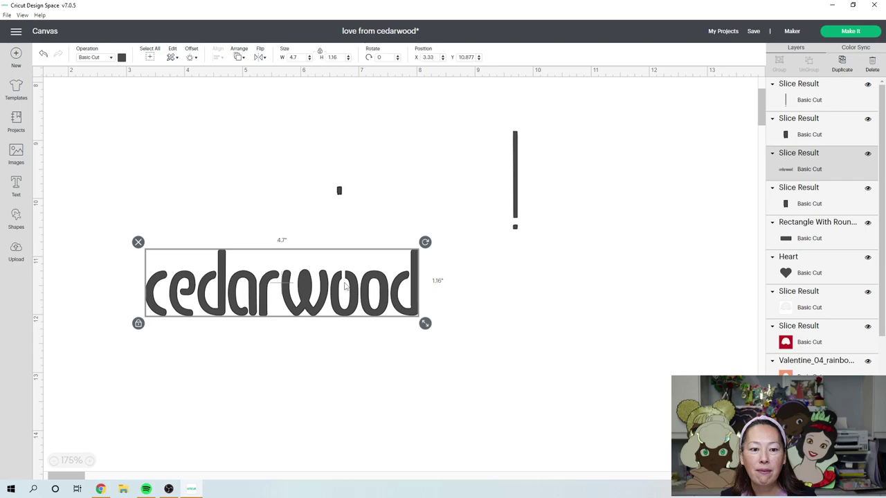
Step: Zoom out to all card designs, take cedarwood back off the red card, and select it
left_click(54, 461)
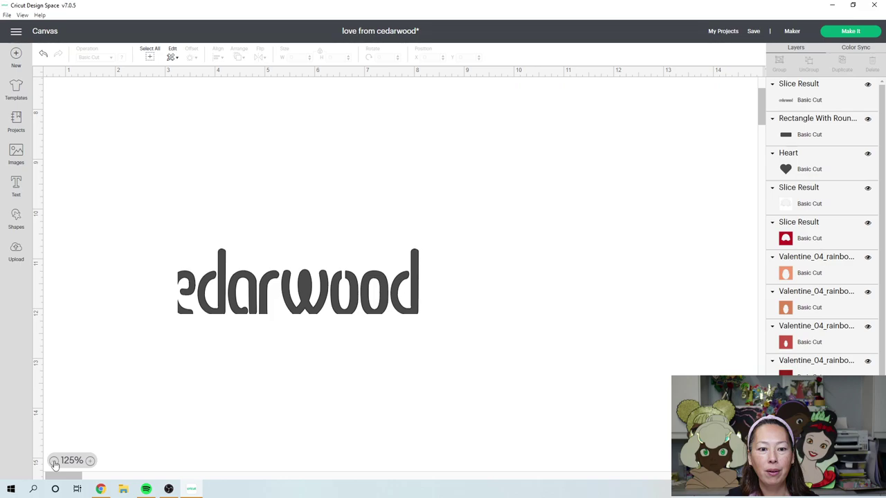
left_click(54, 462)
left_click(54, 461)
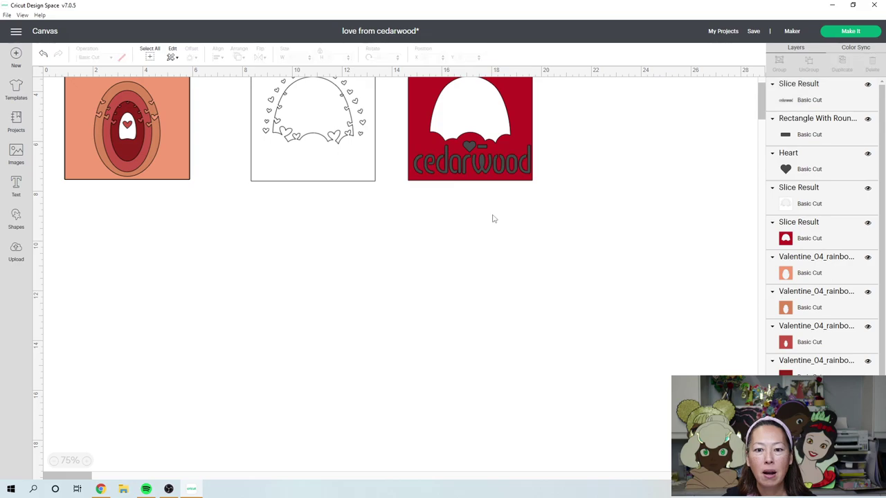
key("ctrl+z")
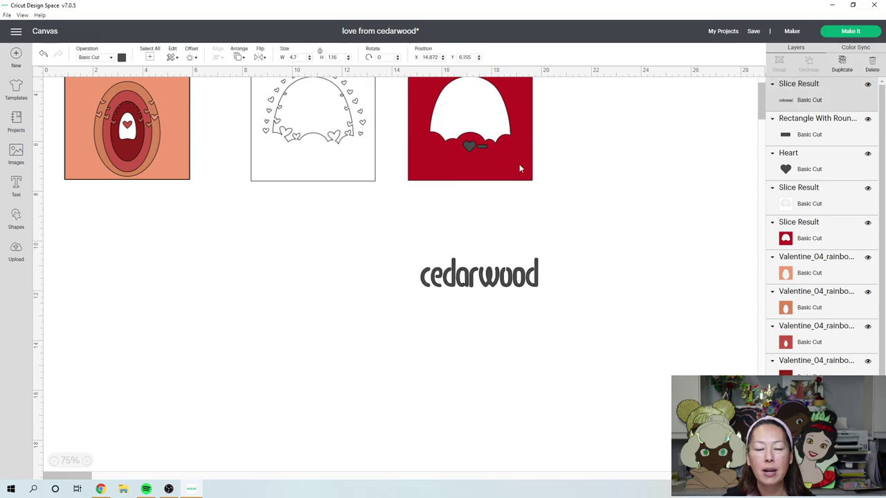
left_click(519, 164)
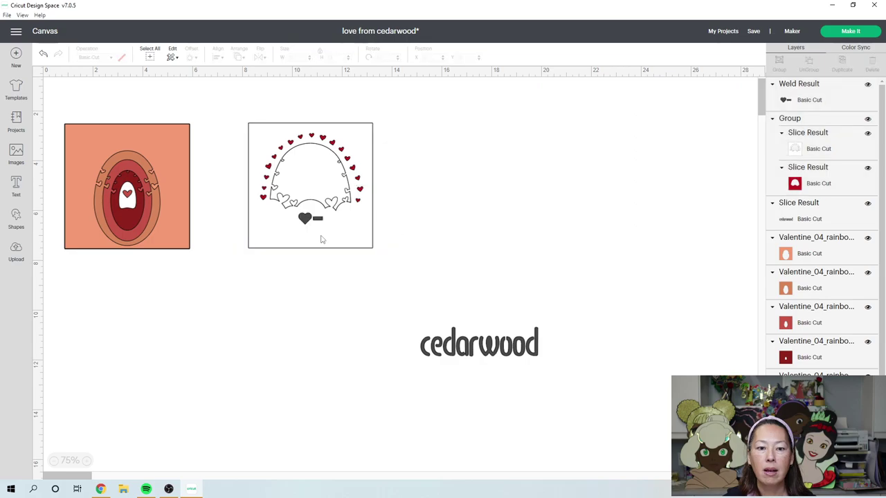
Step: Set cedarwood under the heart arch and nudge the heart-and-bar piece slightly above it
left_click(320, 240)
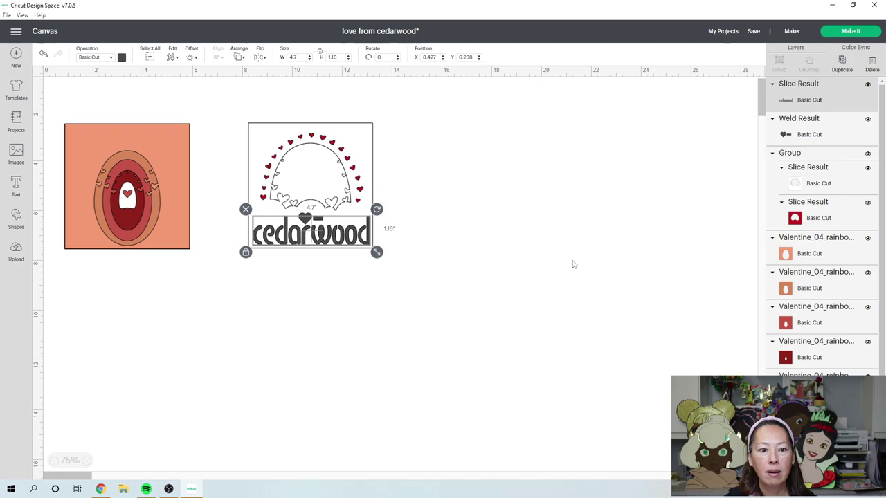
left_click(333, 173, "shift")
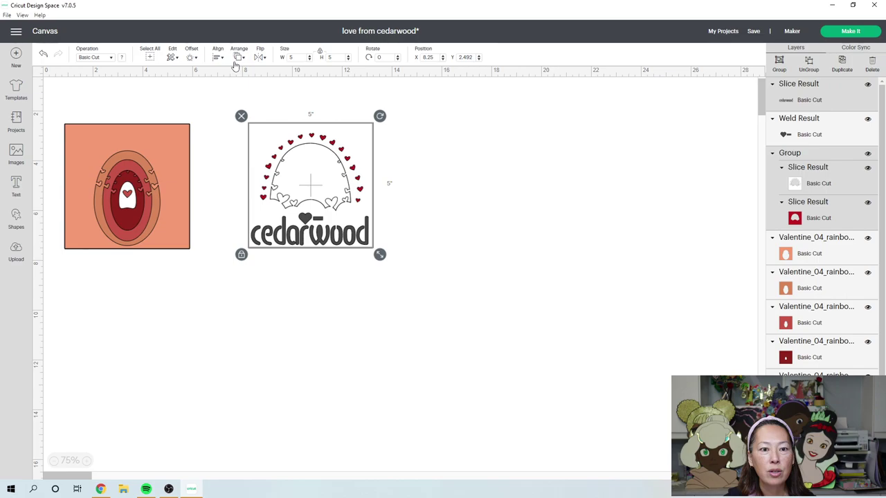
left_click(306, 219)
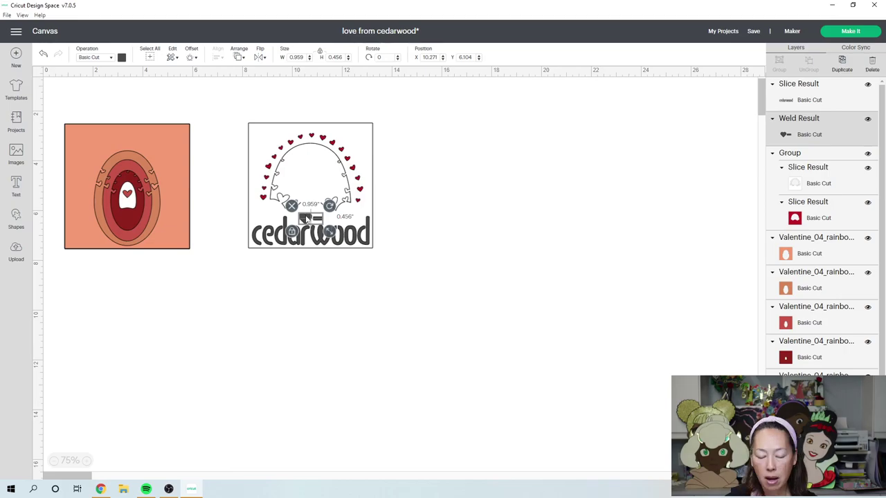
key("Up")
key("Up")
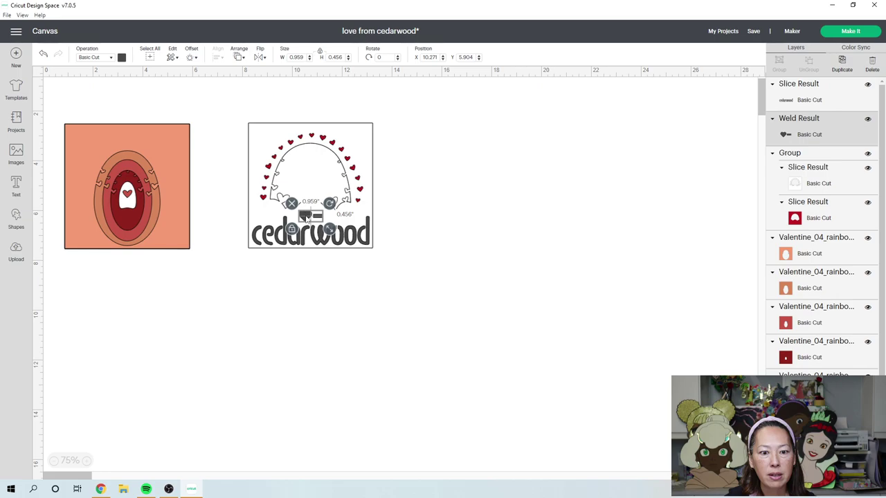
left_click_drag(306, 218, 823, 101)
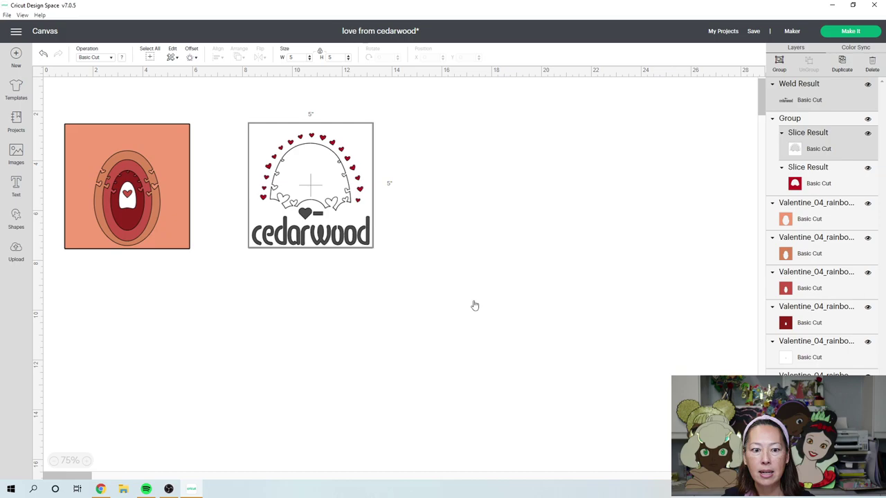
Step: Slice the word-and-heart piece through the layer and move the red cut-out onto the rainbow design
left_click(474, 305)
key("ctrl+z")
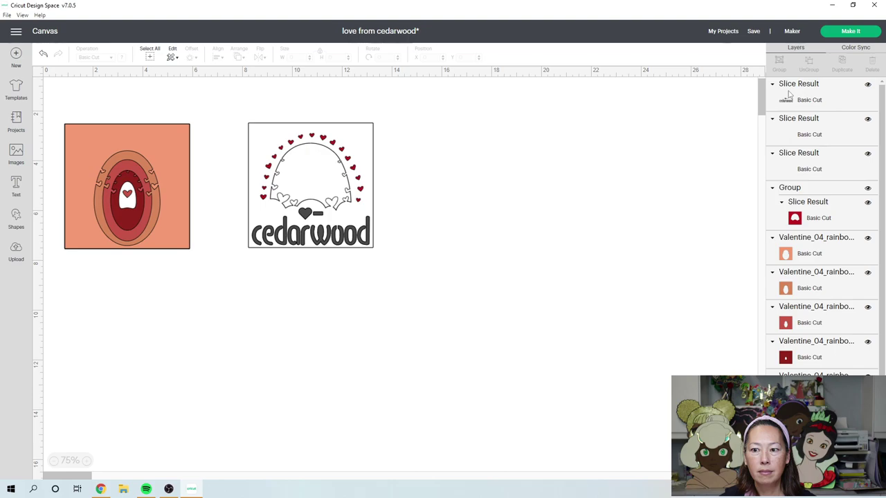
left_click_drag(349, 134, 157, 135)
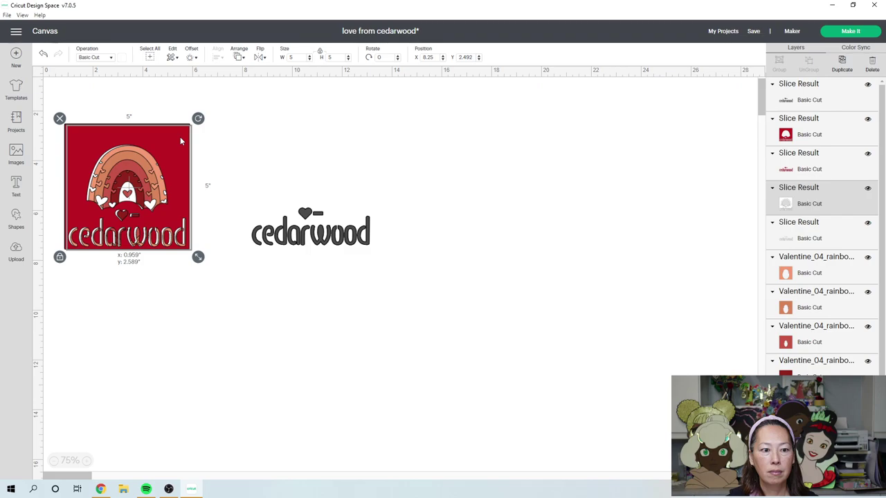
Step: Move the white Slice Result layer above the rainbow stack and deselect to view the panel
left_click_drag(180, 138, 178, 138)
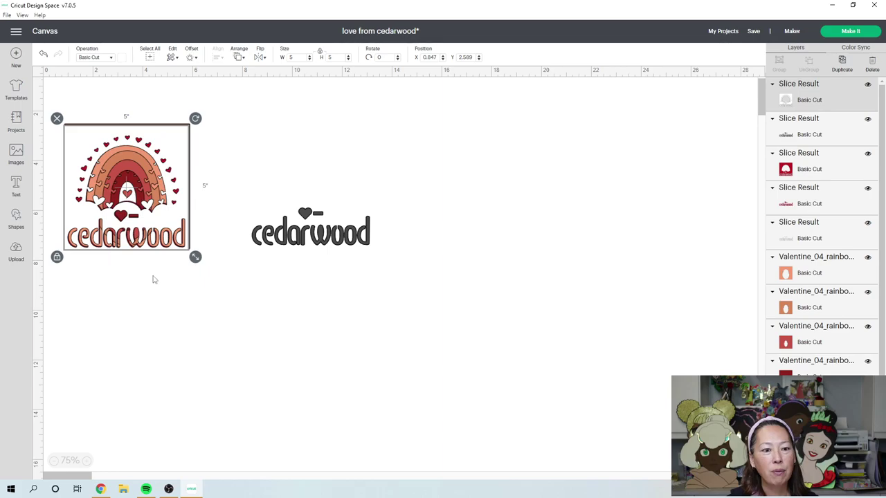
left_click(529, 189)
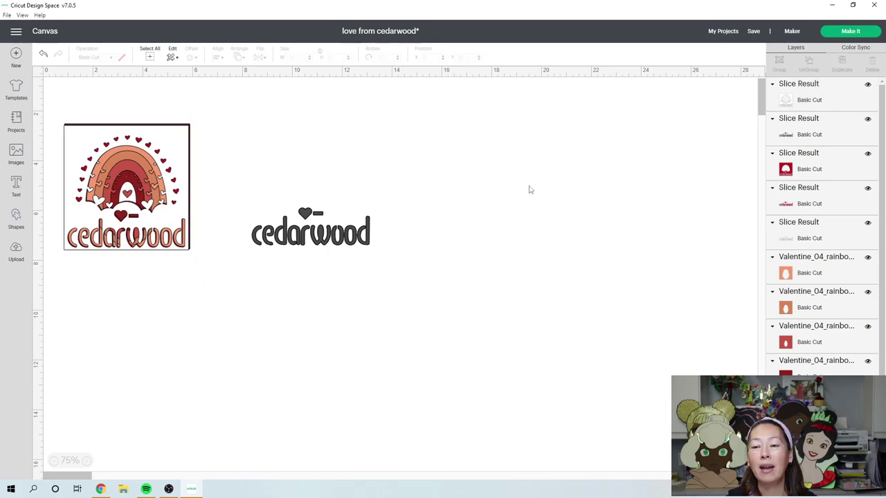